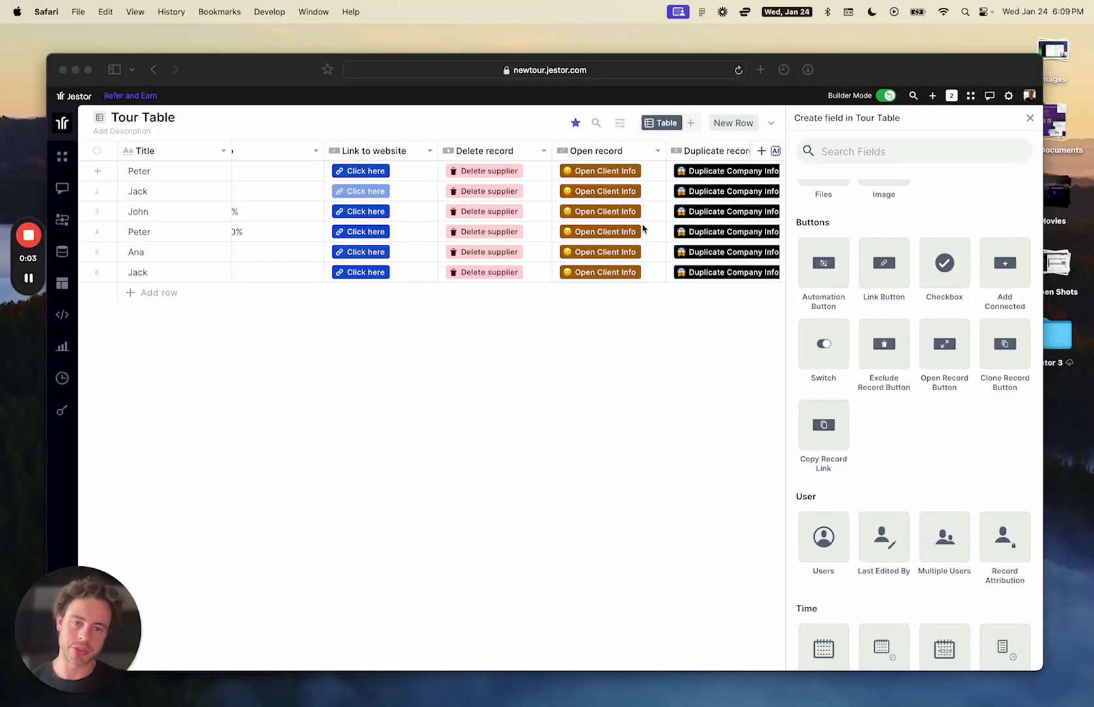
# - Add a Checkbox-type field named 'Checkbox' to Tour Table, with Unchecked as its default
pyautogui.click(944, 273)
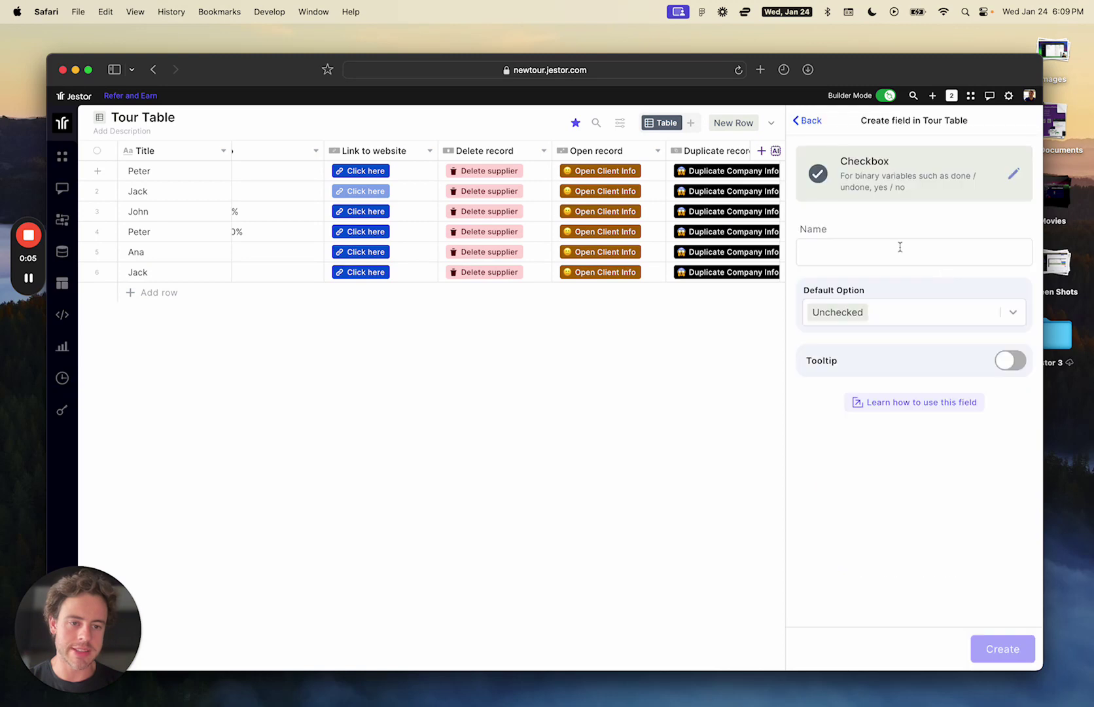
pyautogui.write('Check')
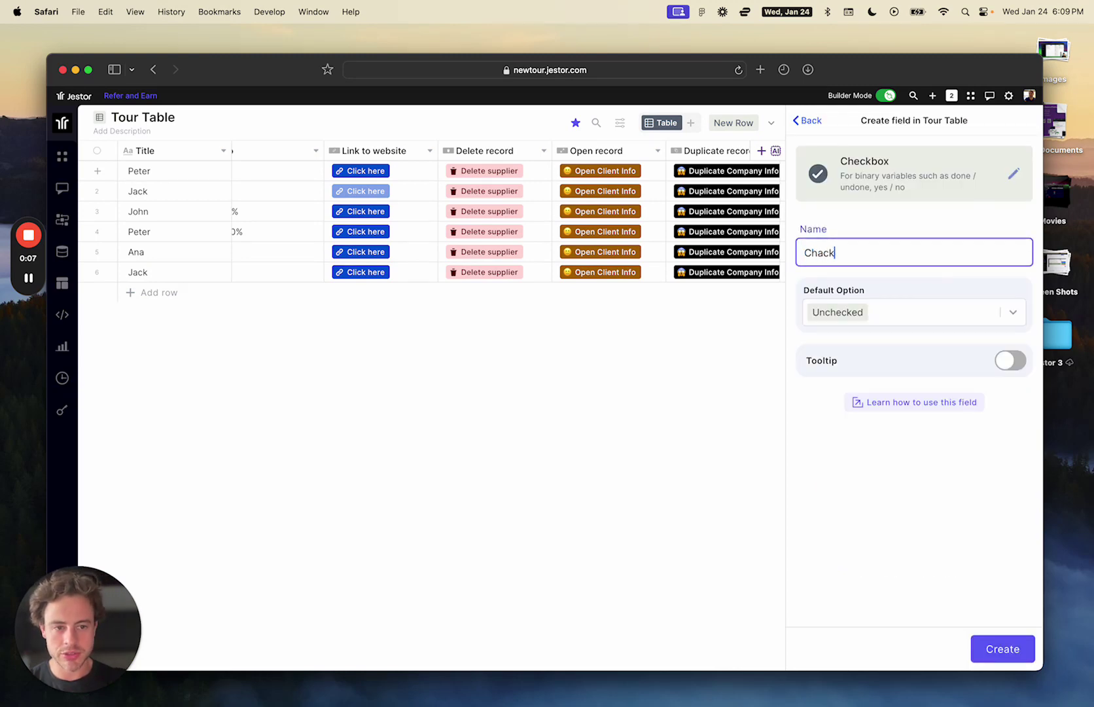
pyautogui.press('BackSpace')
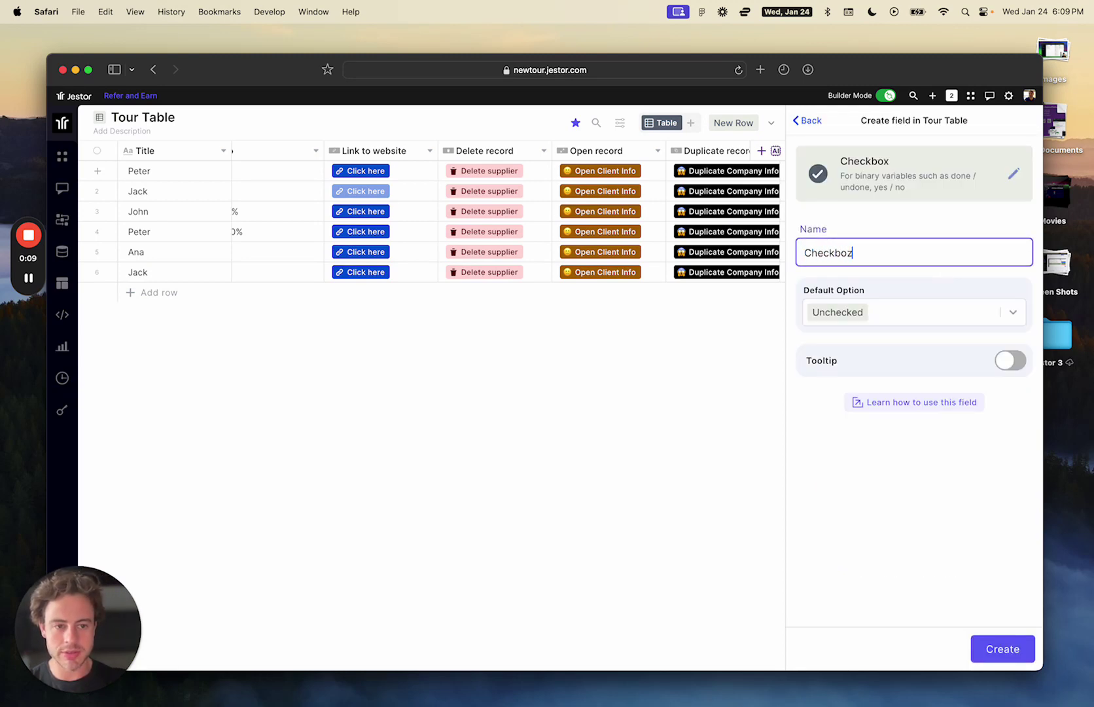
pyautogui.write('x')
pyautogui.click(944, 279)
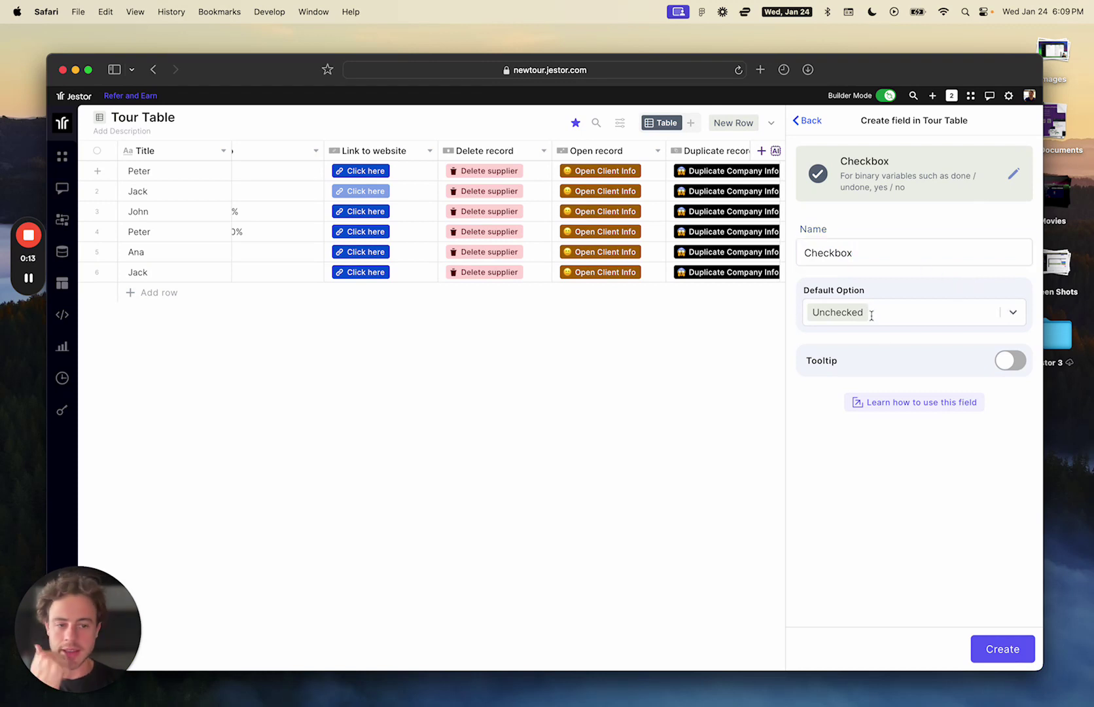
pyautogui.click(871, 314)
pyautogui.click(886, 292)
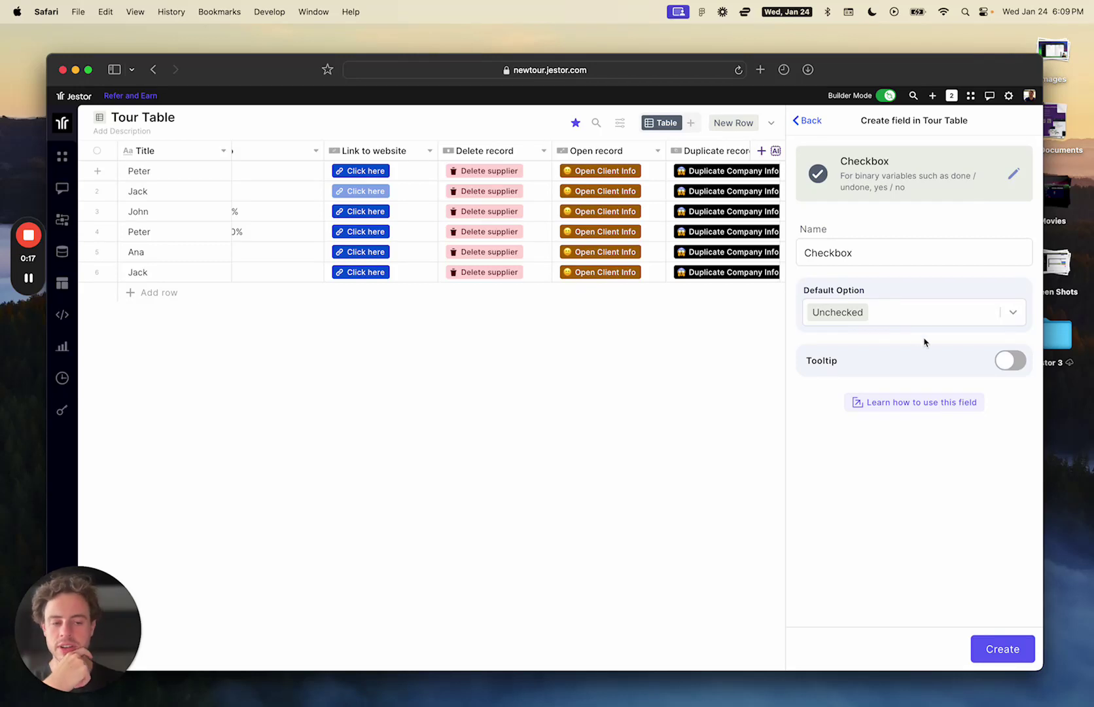
pyautogui.click(1001, 657)
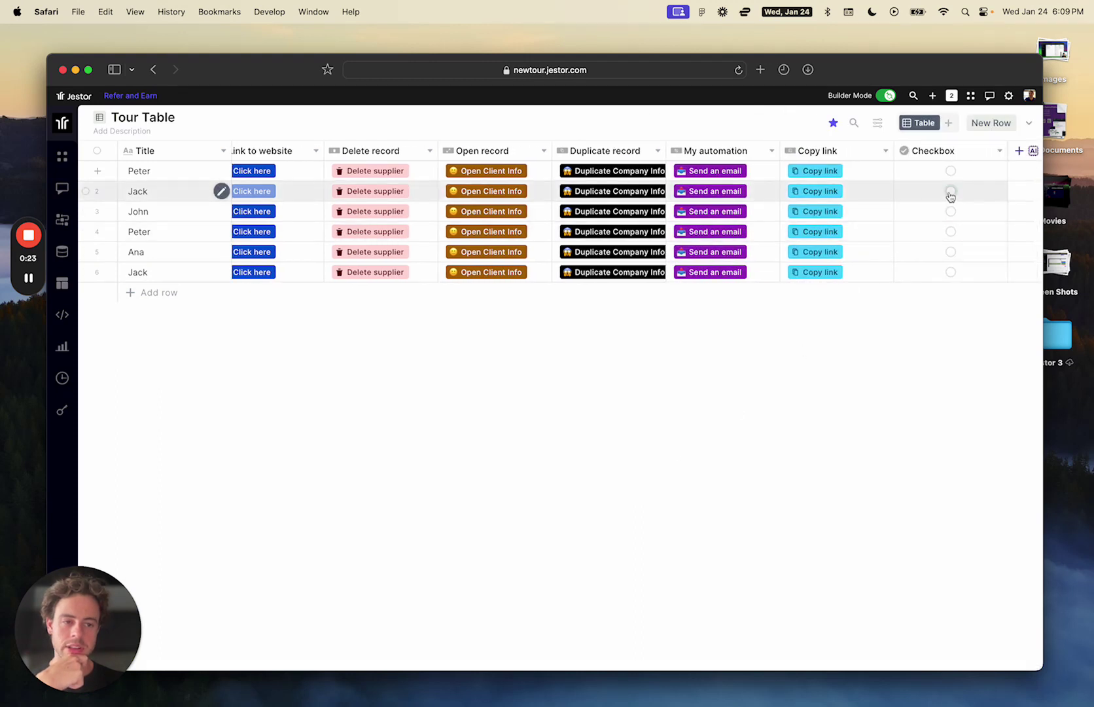
# - Tick the Checkbox for Jack, Ana and John, and reveal the table's Automations button
pyautogui.click(951, 191)
pyautogui.click(951, 252)
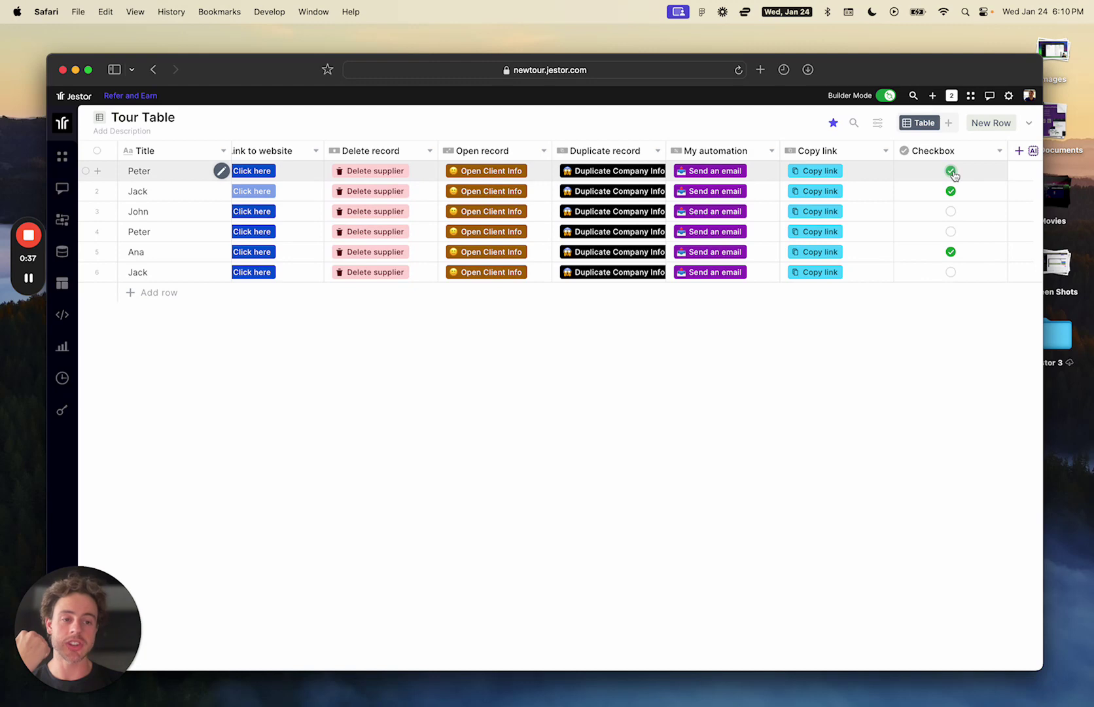
pyautogui.moveTo(951, 212)
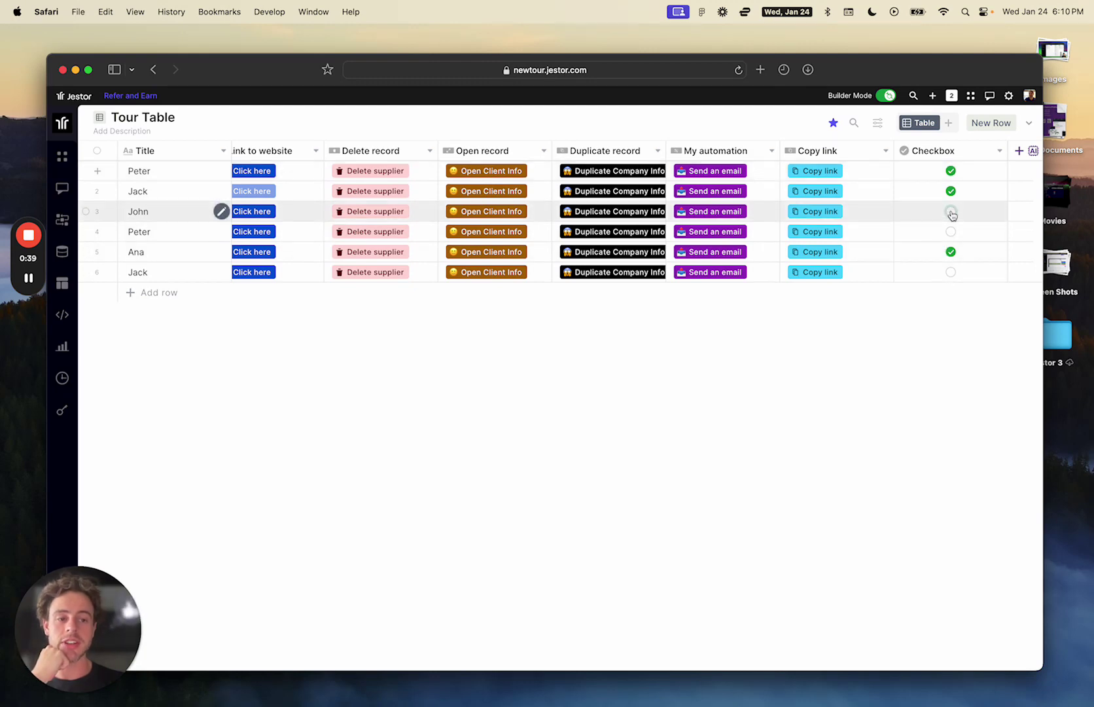
pyautogui.click(951, 212)
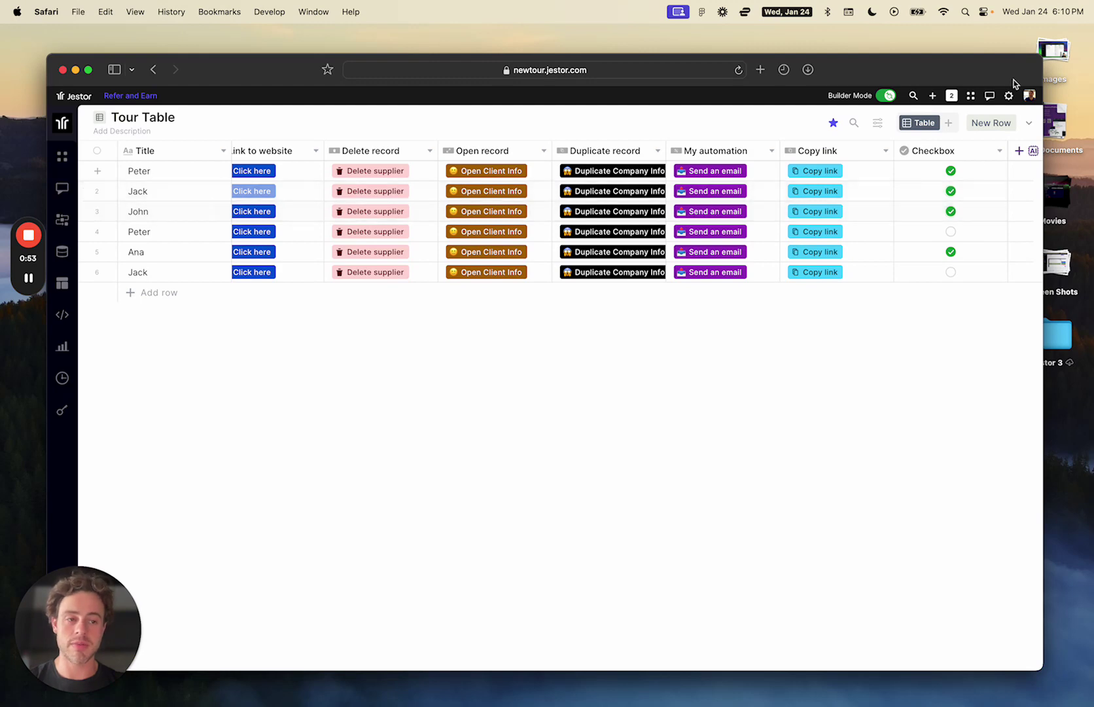
pyautogui.click(1029, 125)
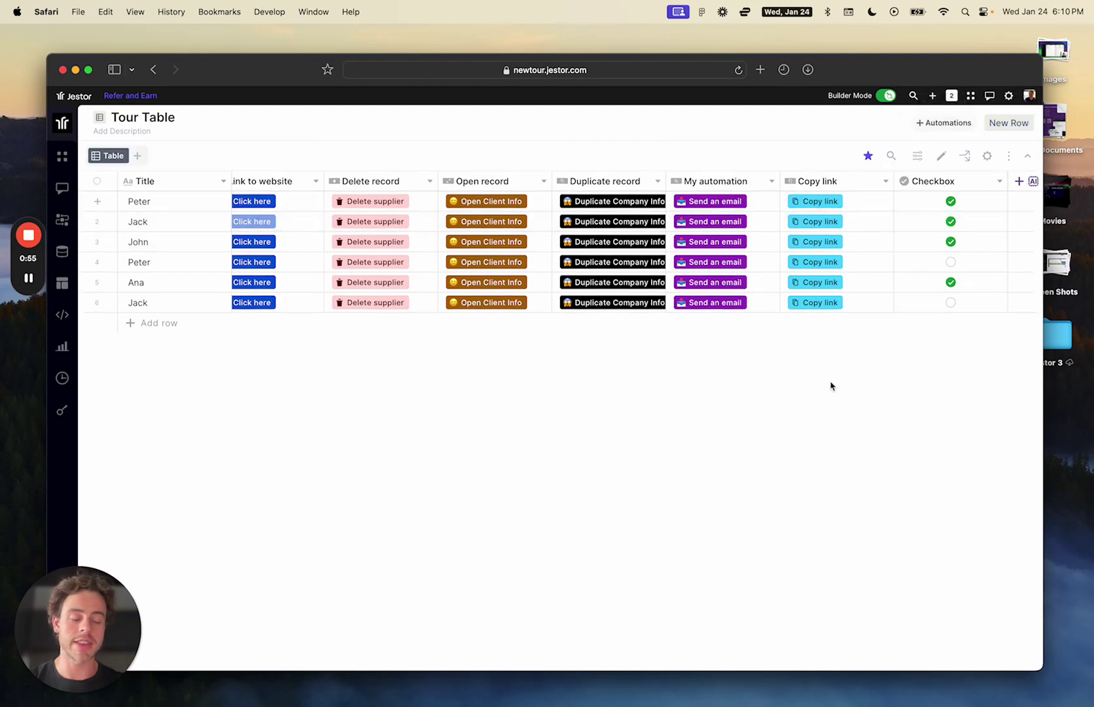